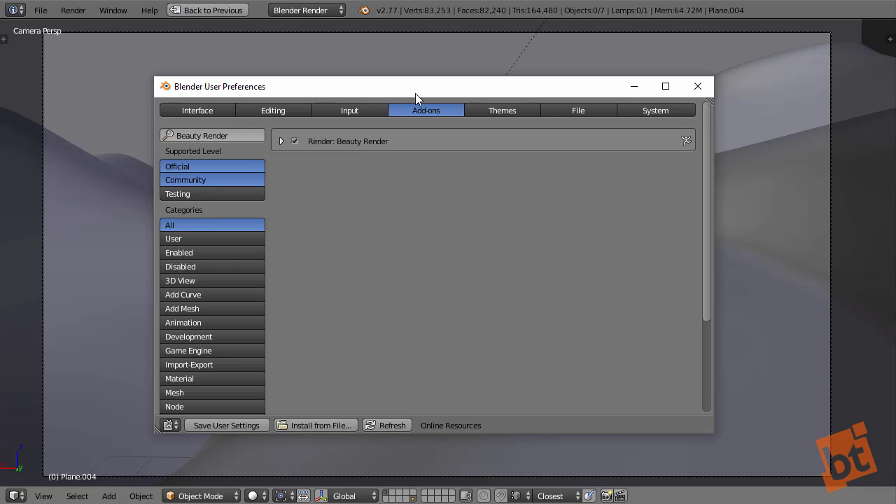
# - Move the User Preferences window off to the right so the dune landscape viewport shows
pyautogui.moveTo(406, 90)
pyautogui.mouseDown()
pyautogui.moveTo(407, 101)
pyautogui.moveTo(410, 89)
pyautogui.mouseUp()
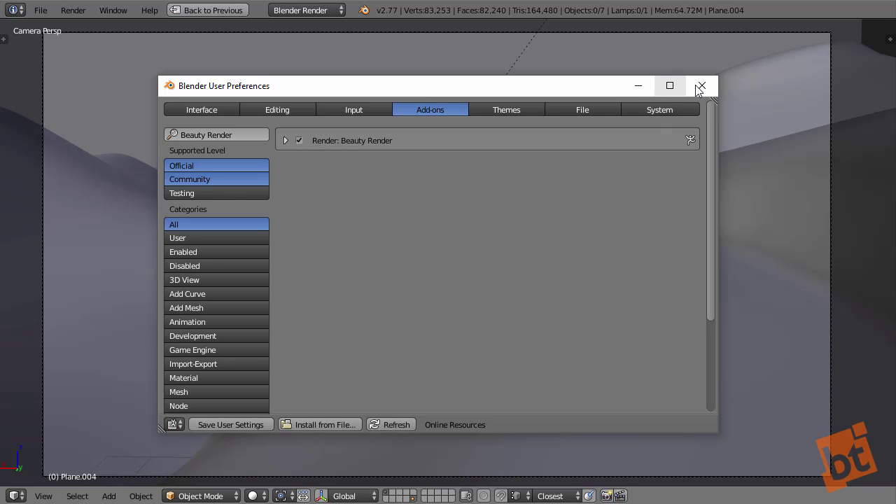
pyautogui.moveTo(583, 85); pyautogui.dragTo(895, 63)
pyautogui.rightClick(487, 294)
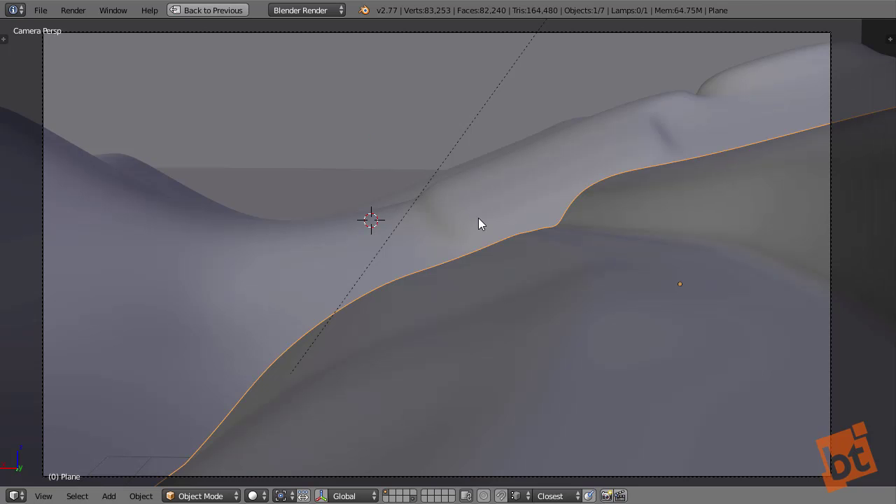
pyautogui.moveTo(420, 221); pyautogui.dragTo(533, 352, button='middle')
pyautogui.press('a')
pyautogui.rightClick(533, 353)
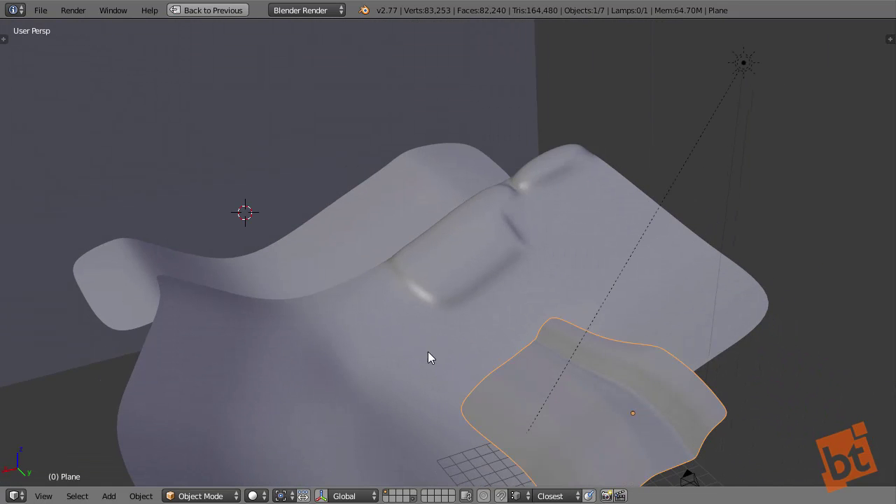
pyautogui.moveTo(428, 356); pyautogui.dragTo(407, 335, button='middle')
pyautogui.rightClick(438, 254)
pyautogui.rightClick(384, 241)
pyautogui.rightClick(380, 211)
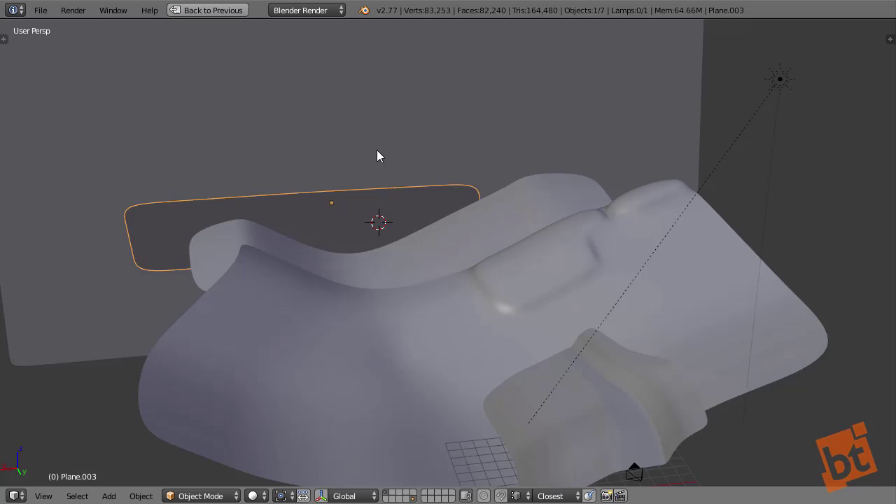
pyautogui.rightClick(376, 150)
pyautogui.moveTo(403, 234); pyautogui.dragTo(438, 242, button='middle')
pyautogui.press('a')
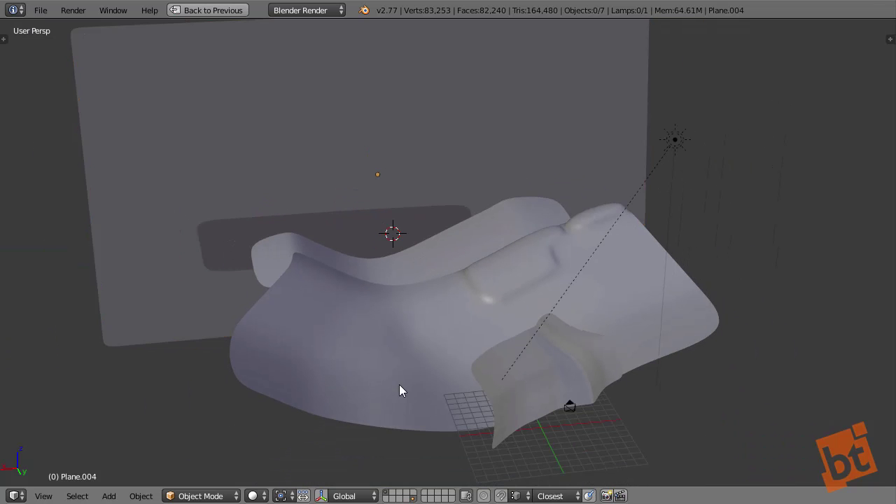
pyautogui.rightClick(532, 398)
pyautogui.press('a')
pyautogui.rightClick(539, 361)
pyautogui.rightClick(456, 273)
pyautogui.rightClick(418, 226)
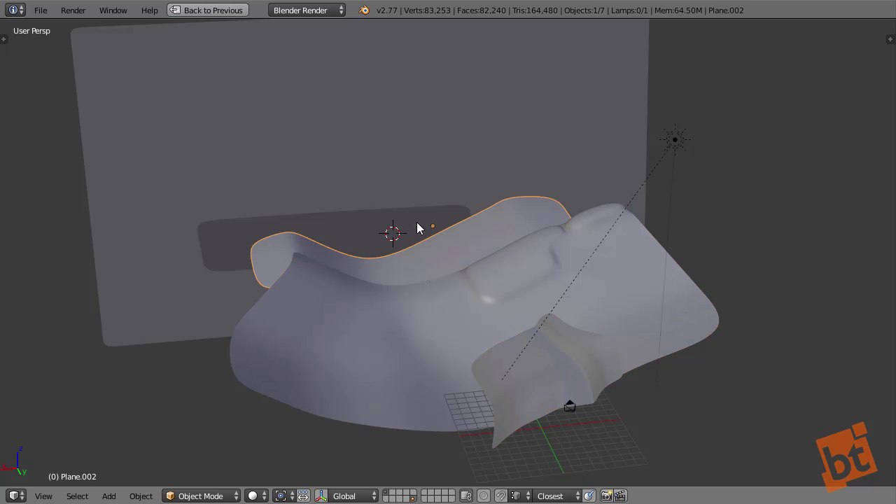
pyautogui.rightClick(404, 180)
pyautogui.rightClick(419, 237)
pyautogui.rightClick(468, 286)
pyautogui.rightClick(469, 288)
pyautogui.rightClick(457, 250)
pyautogui.rightClick(420, 163)
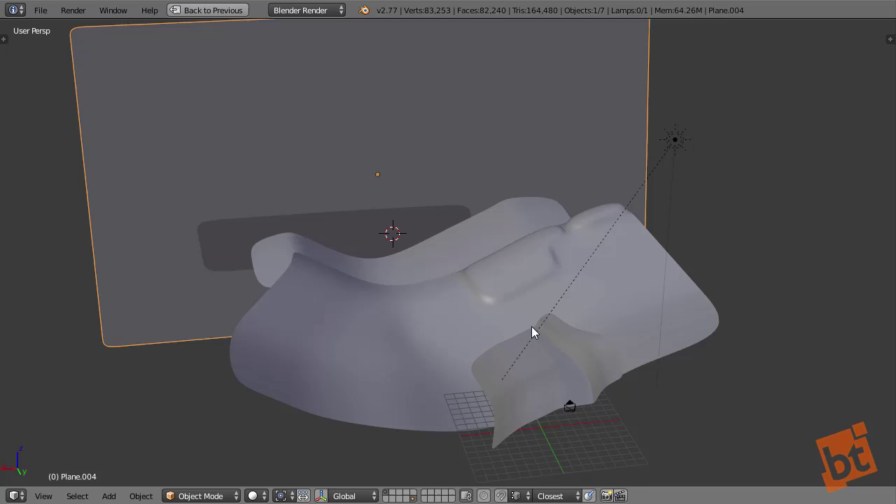
pyautogui.rightClick(556, 375)
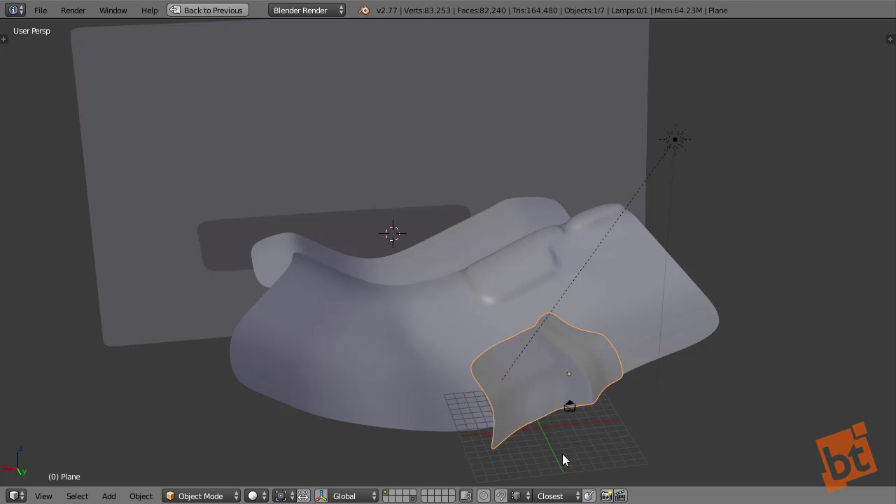
pyautogui.rightClick(571, 407)
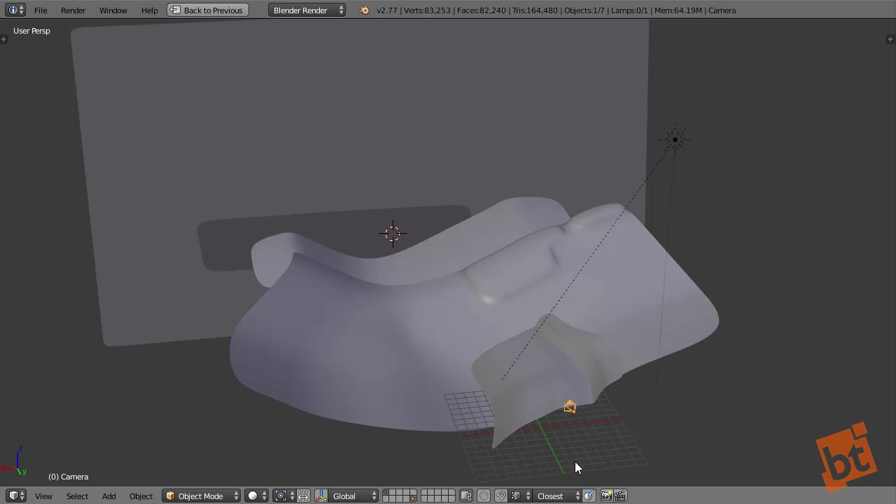
pyautogui.rightClick(675, 141)
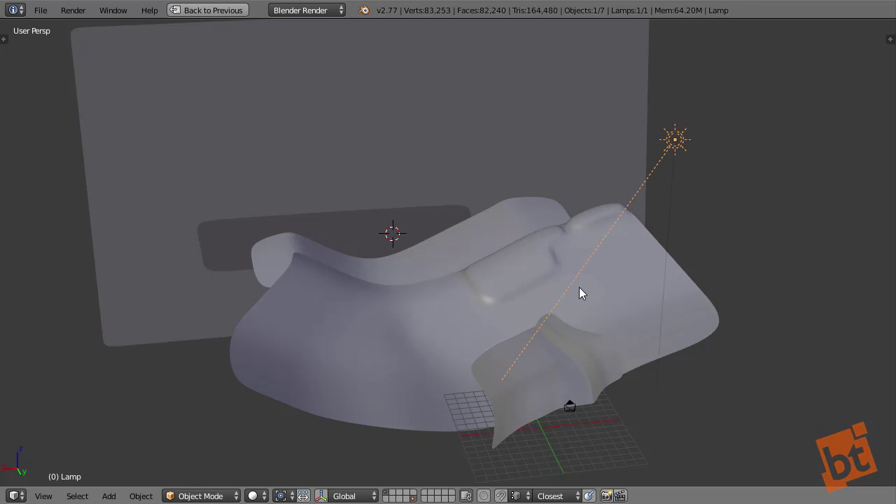
pyautogui.rightClick(463, 325)
pyautogui.rightClick(443, 258)
pyautogui.rightClick(418, 218)
pyautogui.rightClick(404, 215)
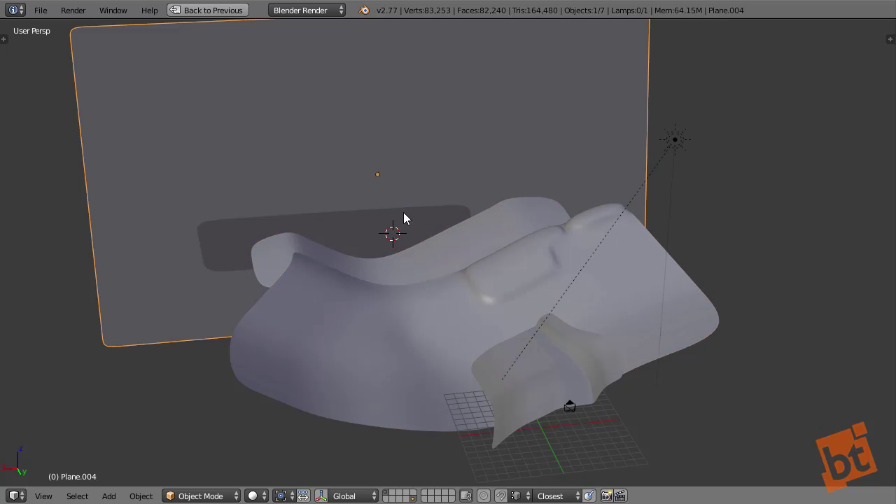
pyautogui.rightClick(421, 230)
pyautogui.rightClick(469, 300)
pyautogui.rightClick(512, 346)
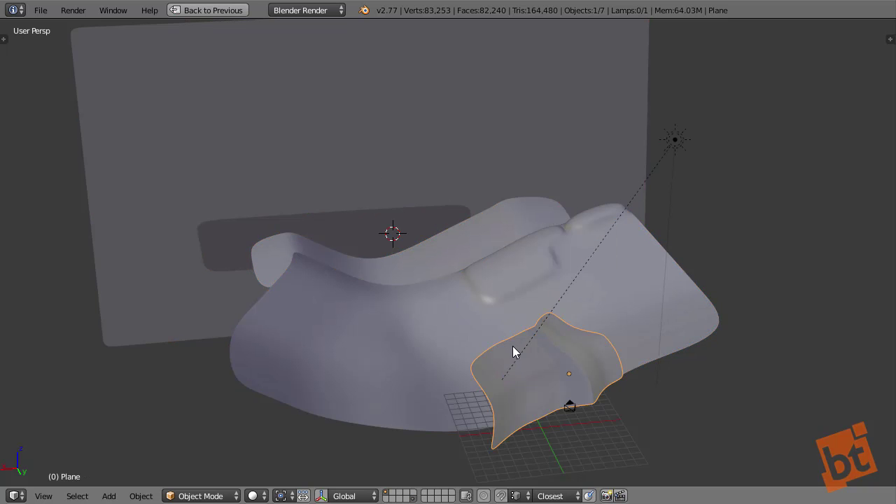
pyautogui.press('KP_0')
# - Deselect everything, then select the ridge planes Plane.001 to Plane.003 and frame the selection
pyautogui.press('a')
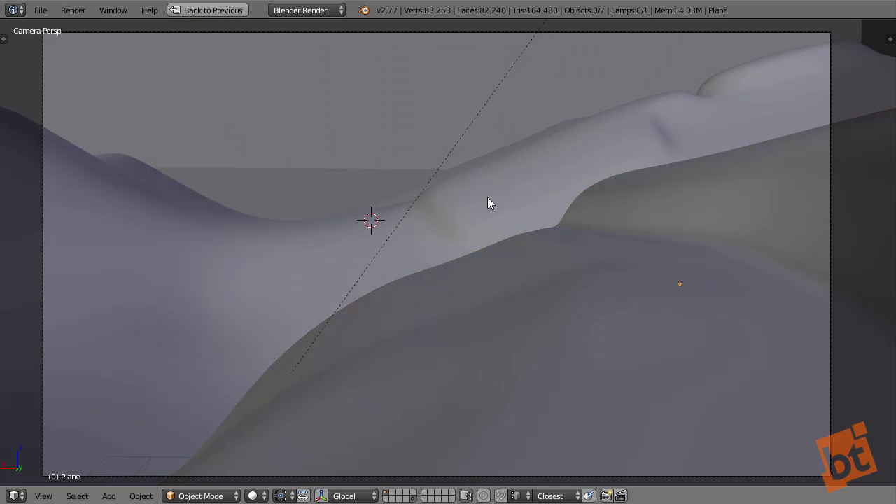
pyautogui.scroll(-2, 488, 200)
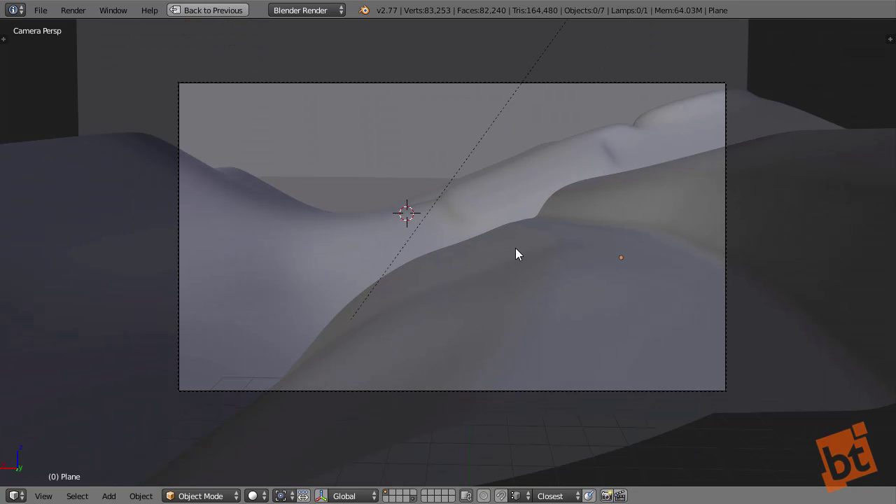
pyautogui.rightClick(253, 190)
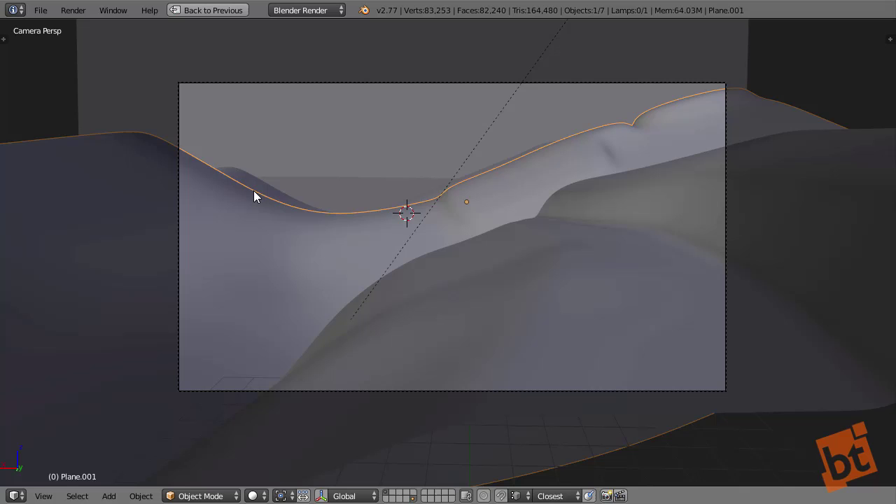
pyautogui.rightClick(254, 183)
pyautogui.rightClick(267, 190)
pyautogui.rightClick(256, 186)
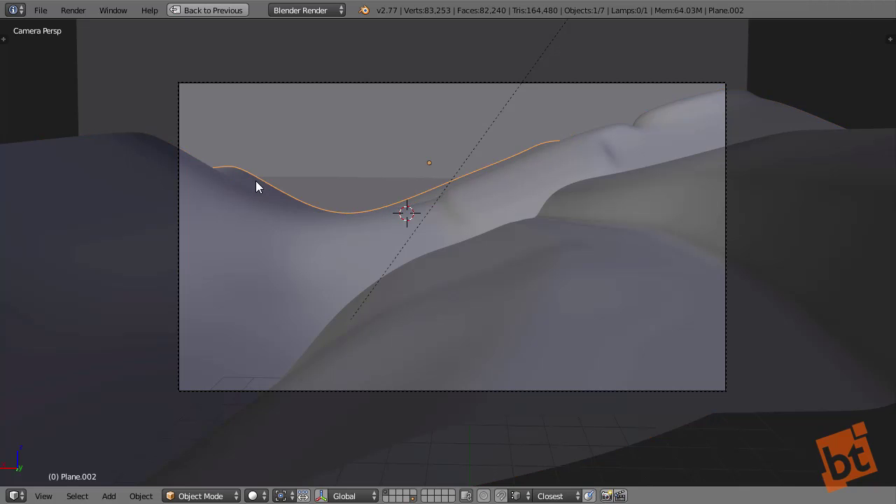
pyautogui.rightClick(367, 186)
pyautogui.press('KP_Decimal')
# - From a new angle, select the front Plane, Plane.001, Plane.002, the thin strip and back Plane.004
pyautogui.scroll(-3, 480, 211)
pyautogui.moveTo(480, 211); pyautogui.dragTo(326, 198, button='middle')
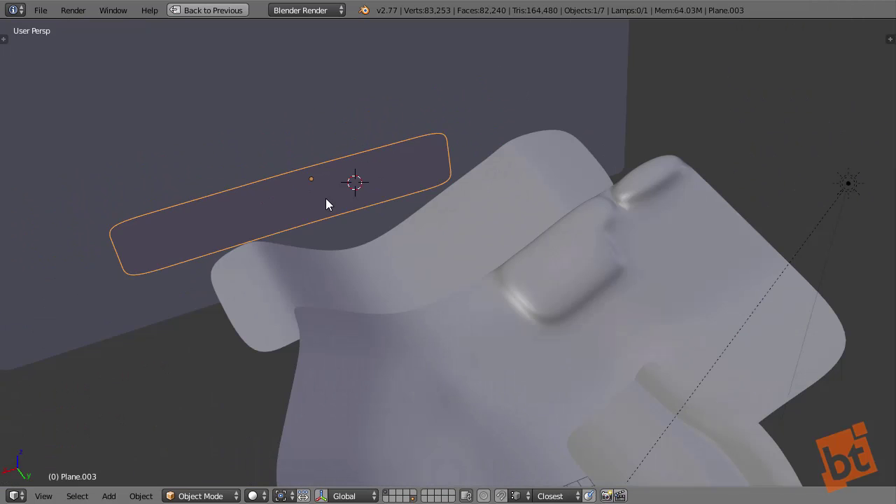
pyautogui.rightClick(459, 251)
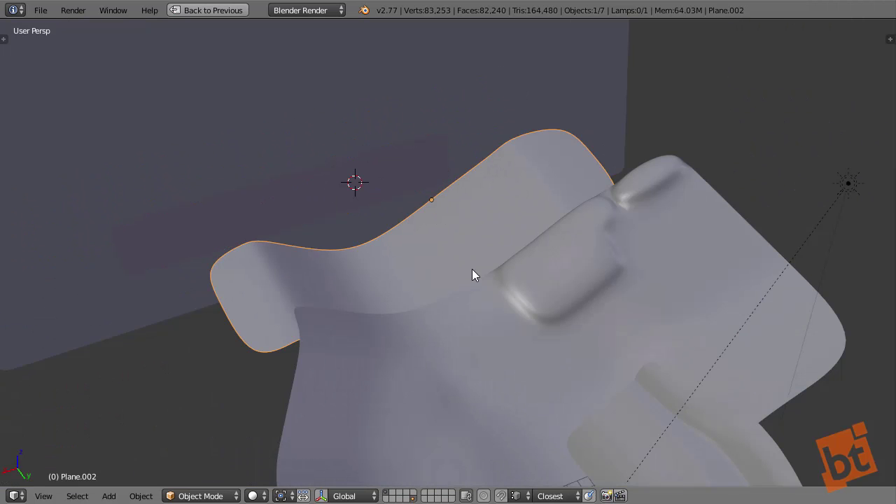
pyautogui.rightClick(566, 278)
pyautogui.scroll(-5, 557, 232)
pyautogui.rightClick(615, 337)
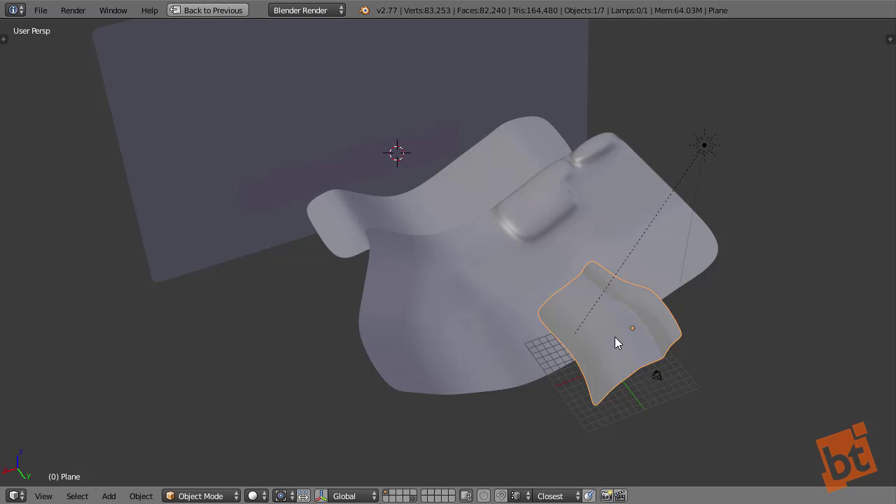
pyautogui.rightClick(535, 259)
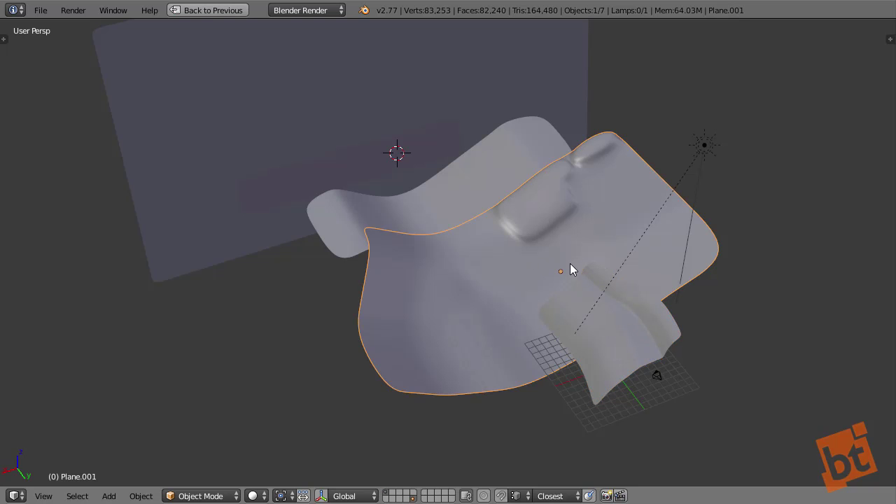
pyautogui.rightClick(474, 183)
pyautogui.rightClick(351, 163)
pyautogui.rightClick(332, 114)
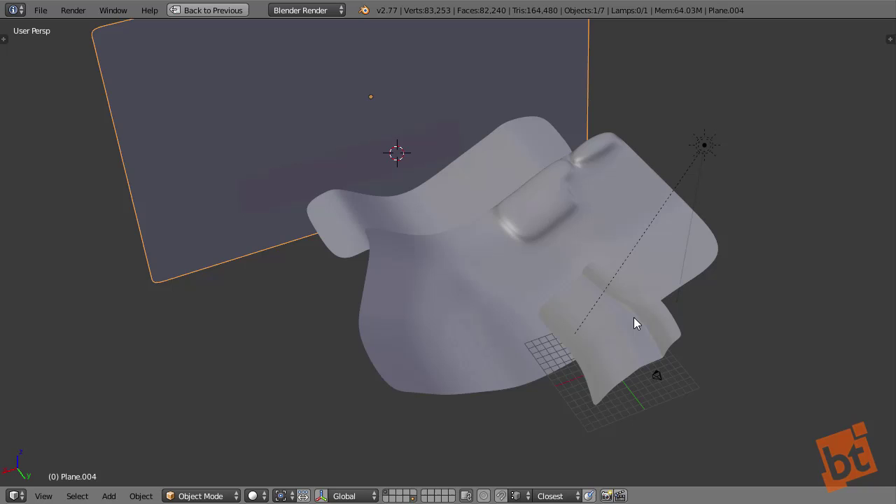
# - Orbit around to inspect the back plane, then return to the scene camera view
pyautogui.moveTo(510, 292); pyautogui.dragTo(514, 343, button='middle')
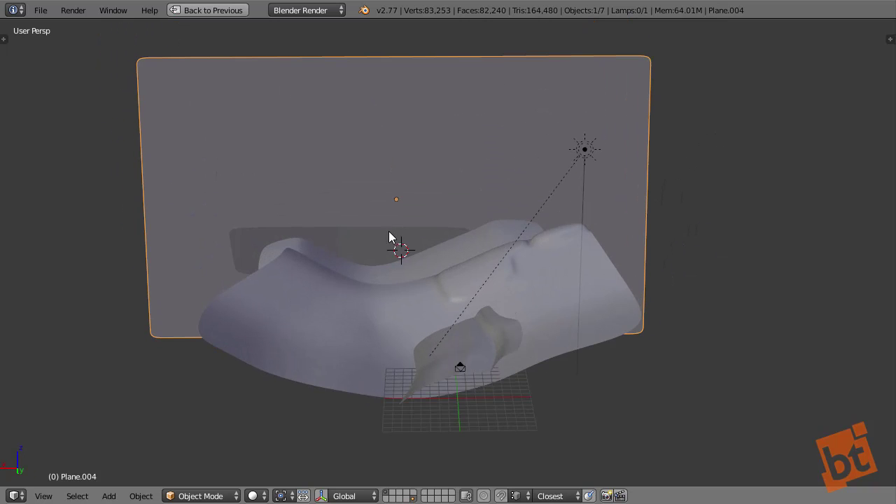
pyautogui.moveTo(388, 231); pyautogui.dragTo(325, 174, button='middle')
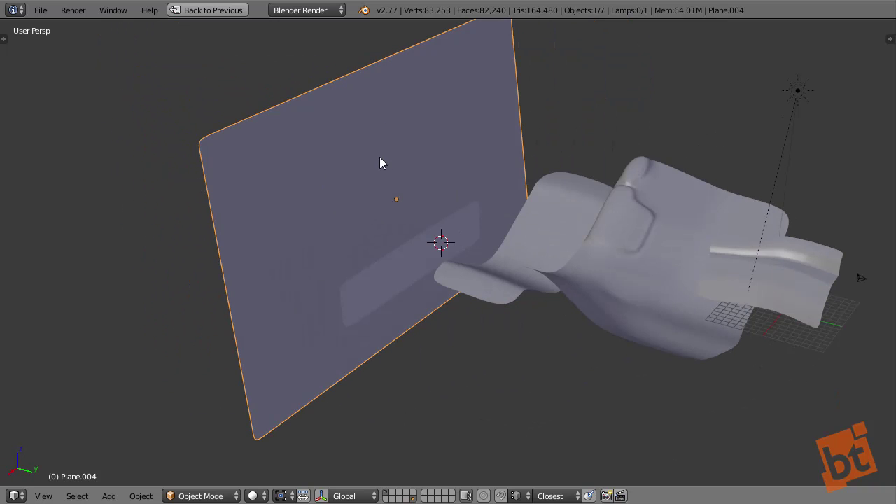
pyautogui.moveTo(590, 206); pyautogui.dragTo(577, 130, button='middle')
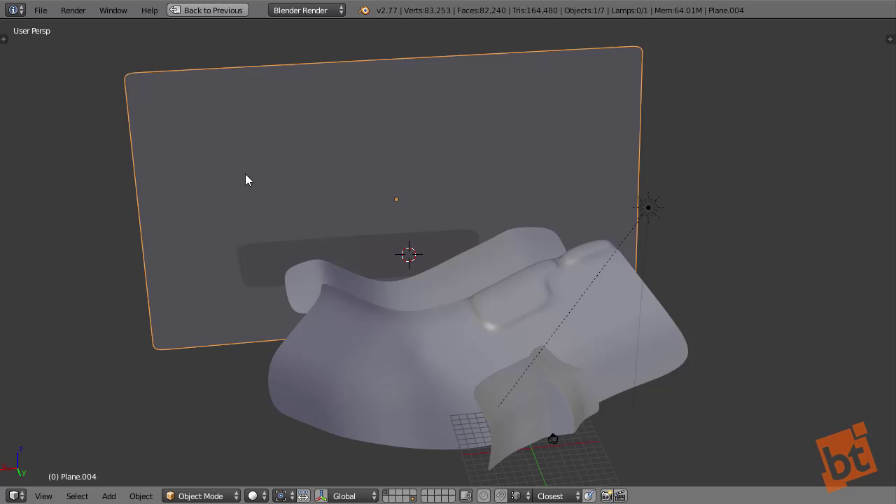
pyautogui.moveTo(513, 259); pyautogui.dragTo(507, 253, button='middle')
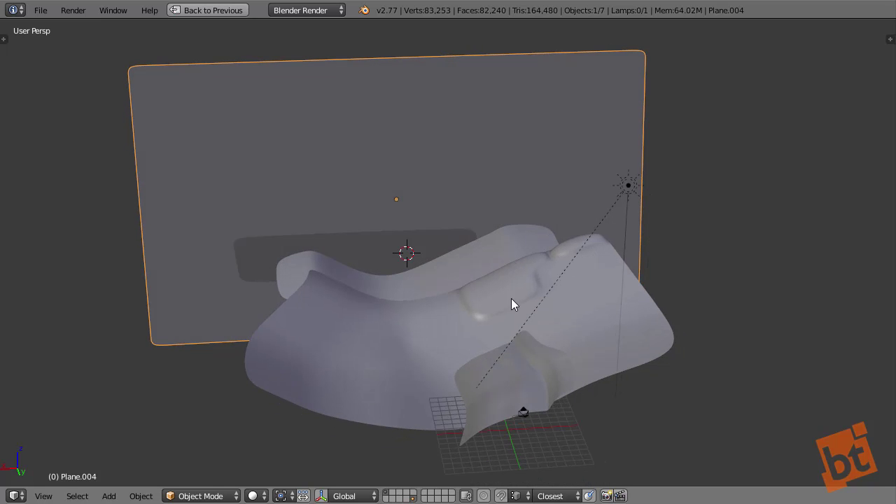
pyautogui.moveTo(511, 303)
pyautogui.mouseDown(button='middle')
pyautogui.moveTo(534, 301)
pyautogui.moveTo(515, 308)
pyautogui.mouseUp(button='middle')
pyautogui.press('KP_0')
# - Restore the split layout with render properties and merge the viewports into one zoomed camera view
pyautogui.hotkey('ctrl', 'Up')
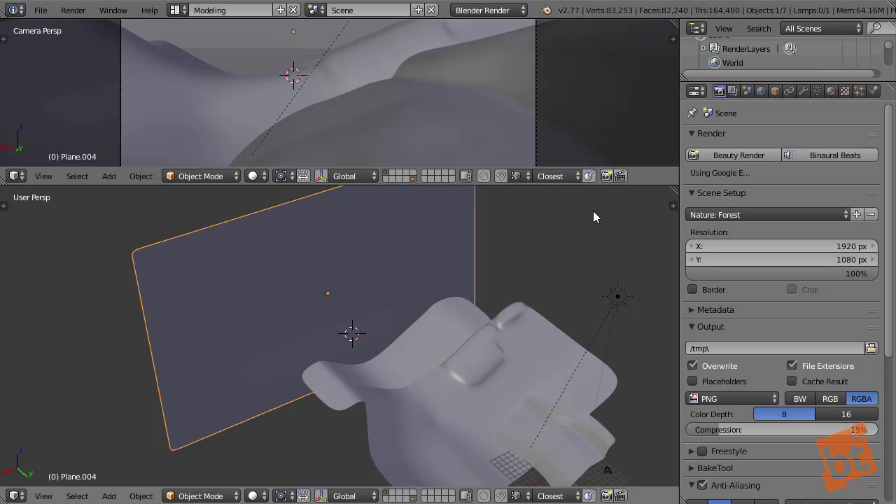
pyautogui.moveTo(427, 291); pyautogui.dragTo(459, 307, button='middle')
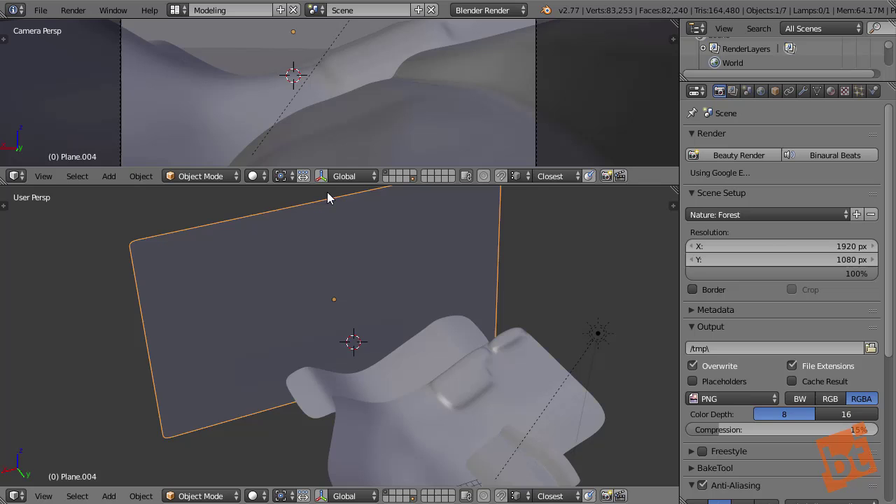
pyautogui.moveTo(1, 181); pyautogui.dragTo(392, 306)
pyautogui.scroll(1, 406, 264)
pyautogui.scroll(1, 405, 270)
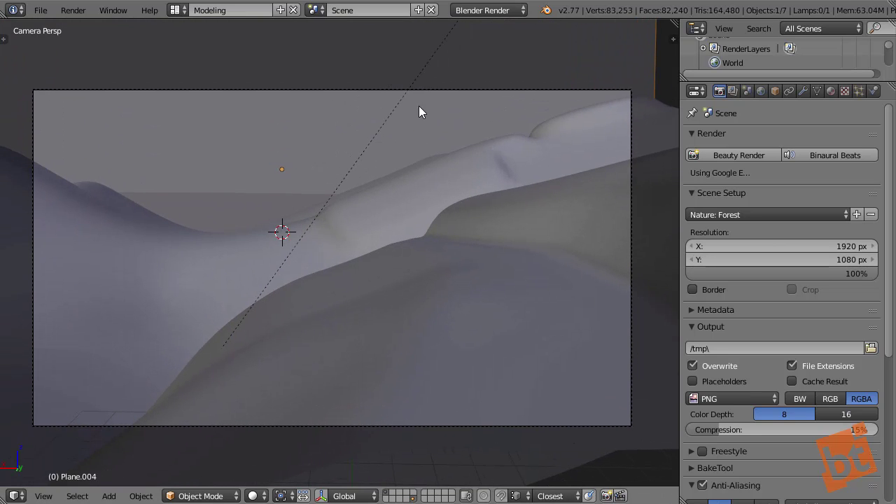
pyautogui.scroll(1, 418, 102)
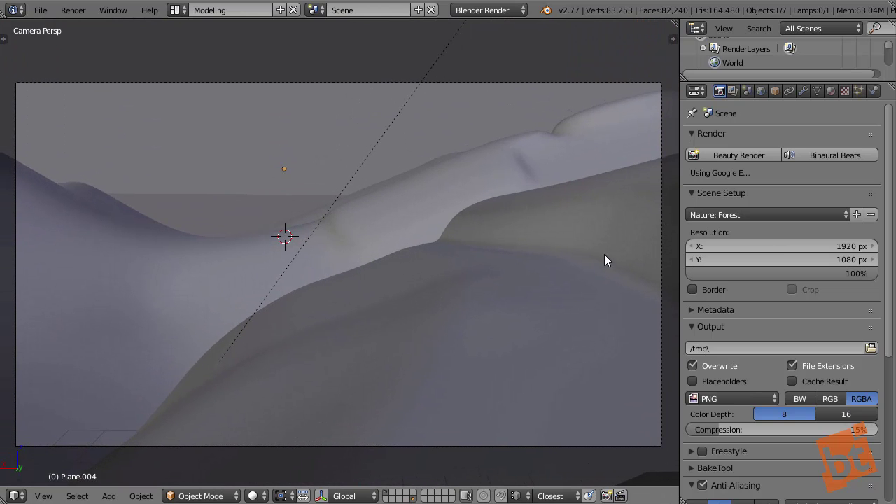
pyautogui.keyDown('shift'); pyautogui.moveTo(604, 254); pyautogui.dragTo(605, 250, button='middle'); pyautogui.keyUp('shift')
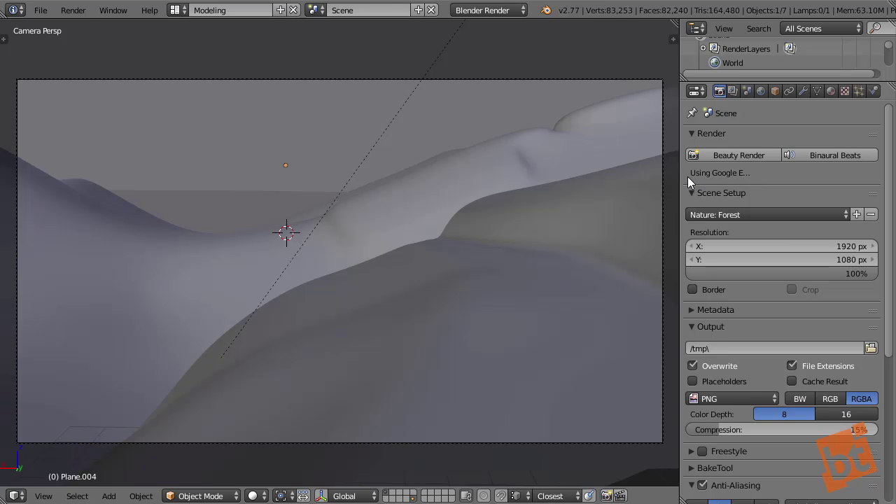
# - Widen the properties area and make the Lamp the active object instead of Plane.004
pyautogui.moveTo(680, 176); pyautogui.dragTo(636, 175)
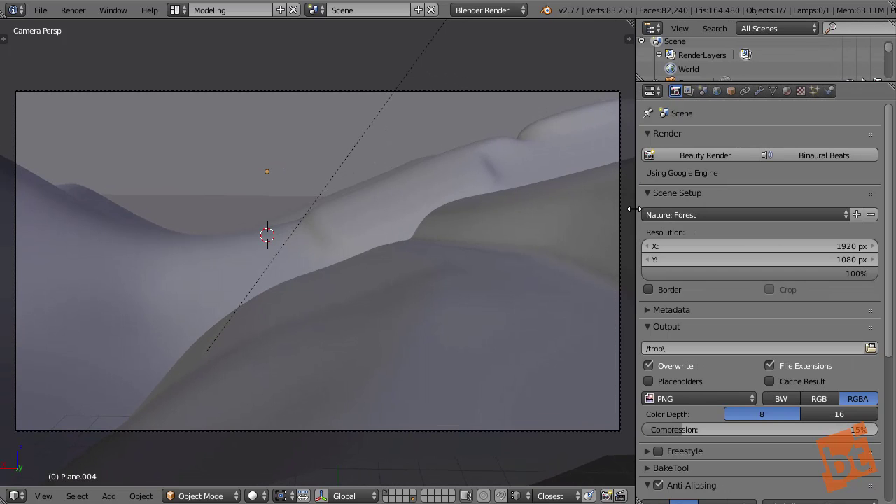
pyautogui.moveTo(634, 208); pyautogui.dragTo(645, 209)
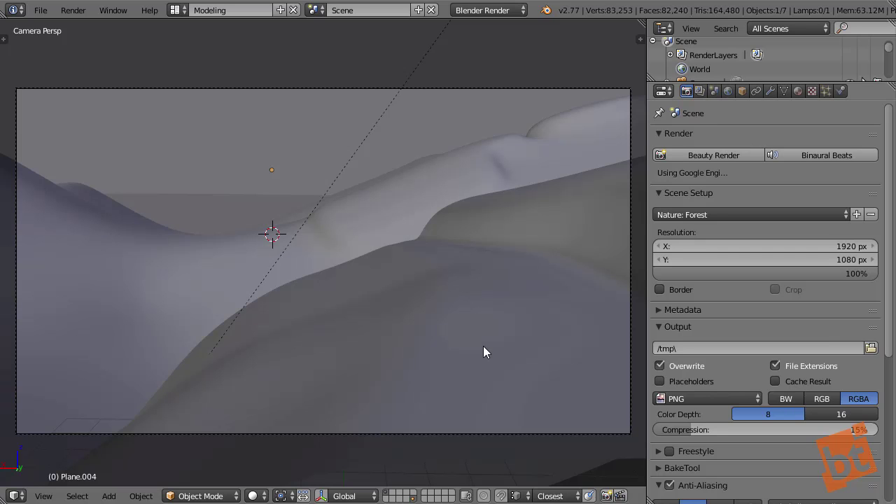
pyautogui.rightClick(381, 124)
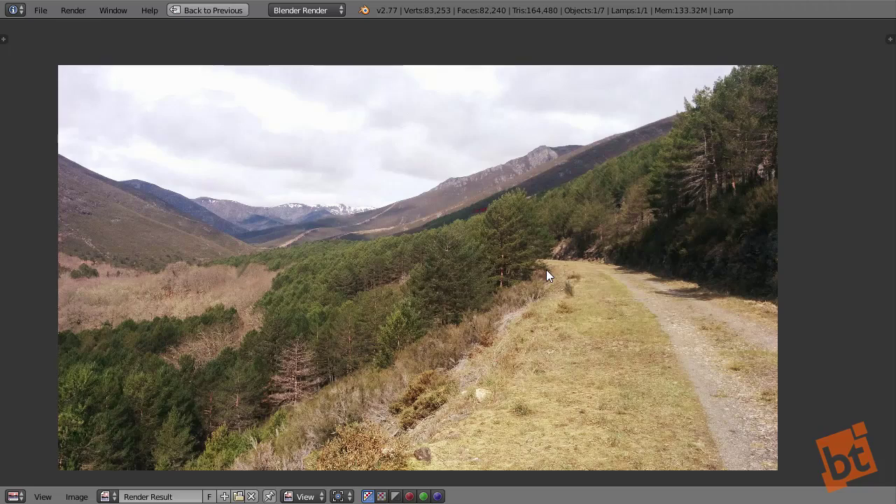
pyautogui.keyDown('ctrl'); pyautogui.moveTo(547, 271); pyautogui.dragTo(582, 285, button='middle'); pyautogui.keyUp('ctrl')
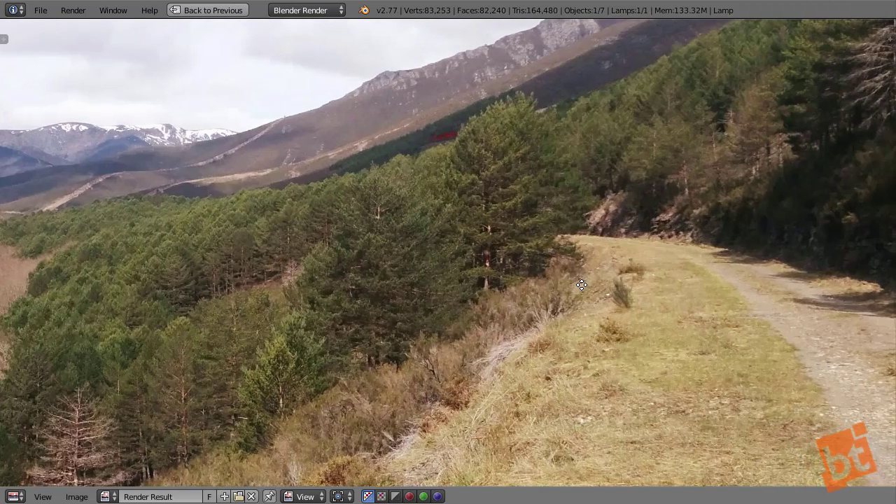
pyautogui.moveTo(199, 236); pyautogui.dragTo(375, 206, button='middle')
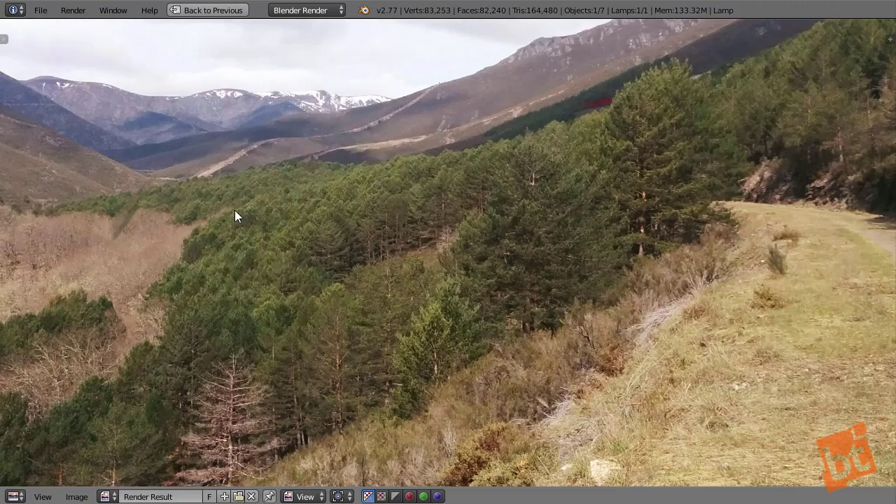
pyautogui.moveTo(235, 212); pyautogui.dragTo(535, 304, button='middle')
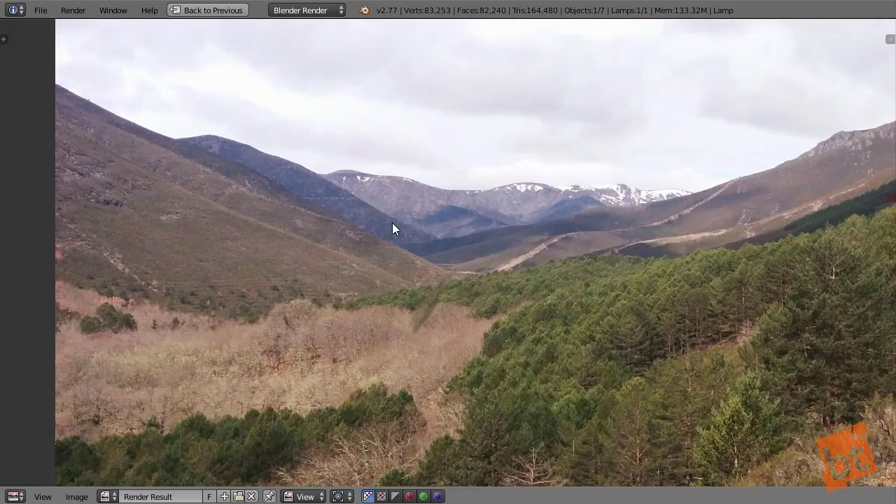
pyautogui.moveTo(657, 252); pyautogui.dragTo(526, 175, button='middle')
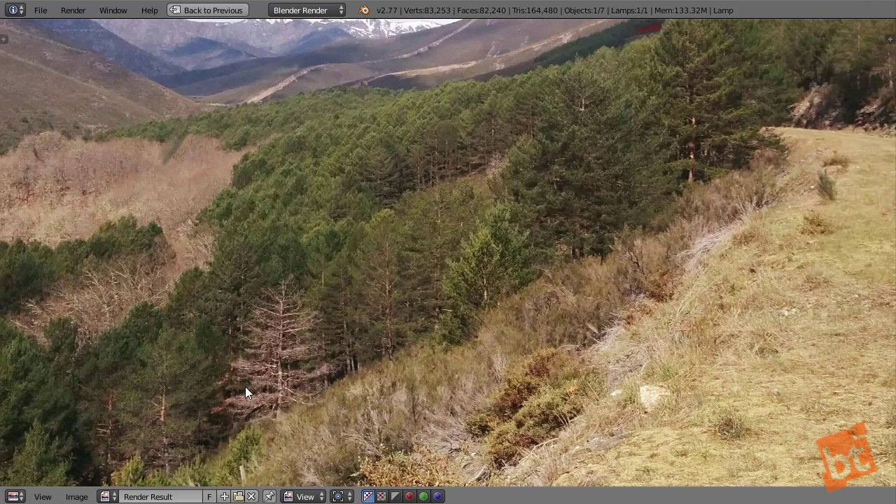
pyautogui.scroll(4, 246, 387)
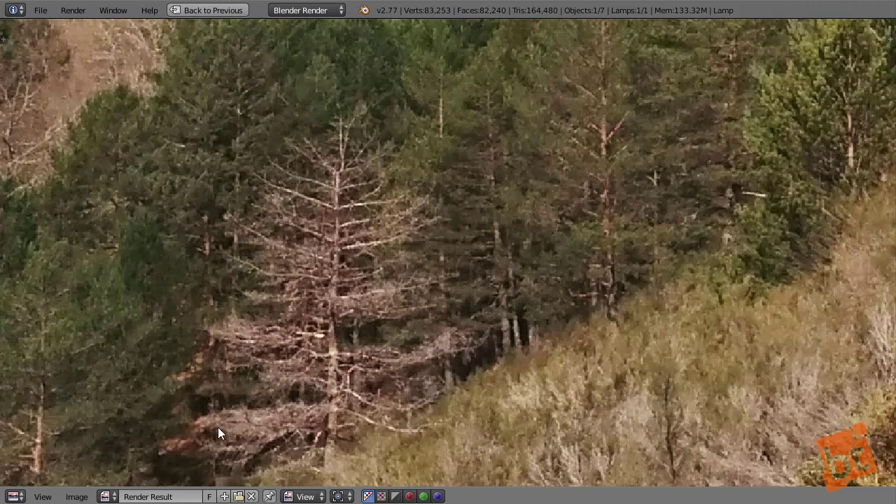
pyautogui.scroll(-4, 459, 242)
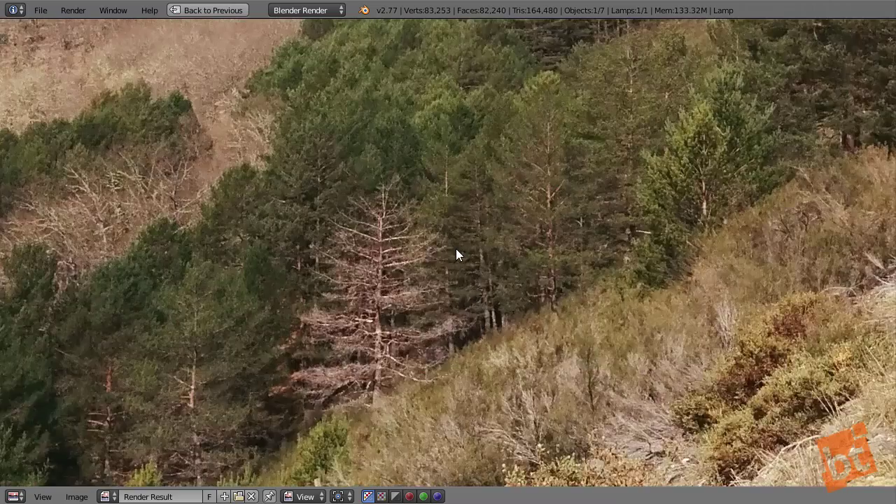
pyautogui.moveTo(508, 236); pyautogui.dragTo(610, 245, button='middle')
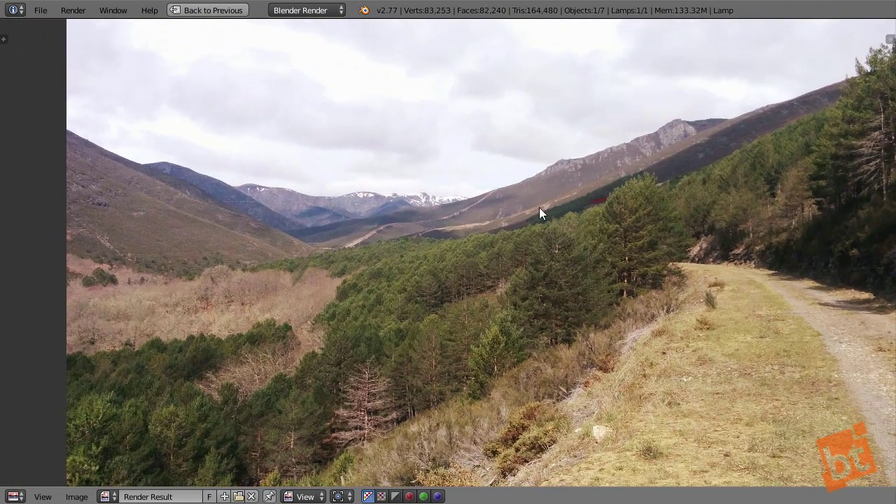
pyautogui.scroll(6, 308, 283)
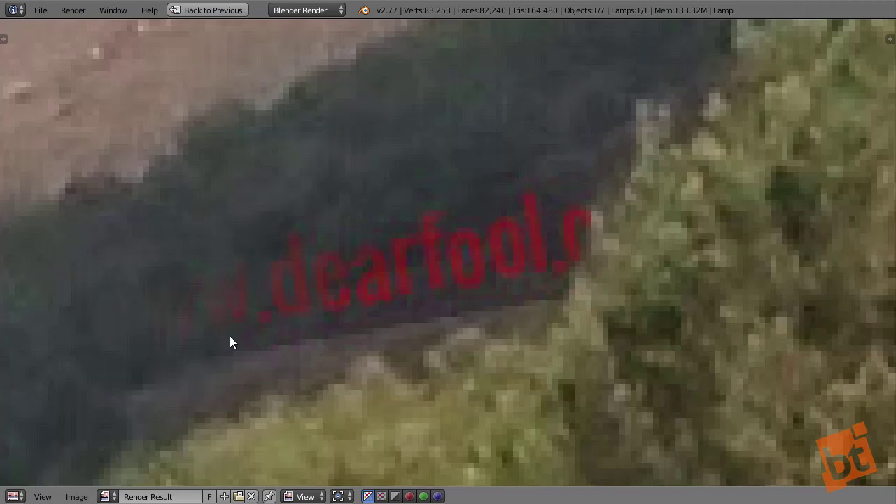
pyautogui.scroll(-5, 266, 302)
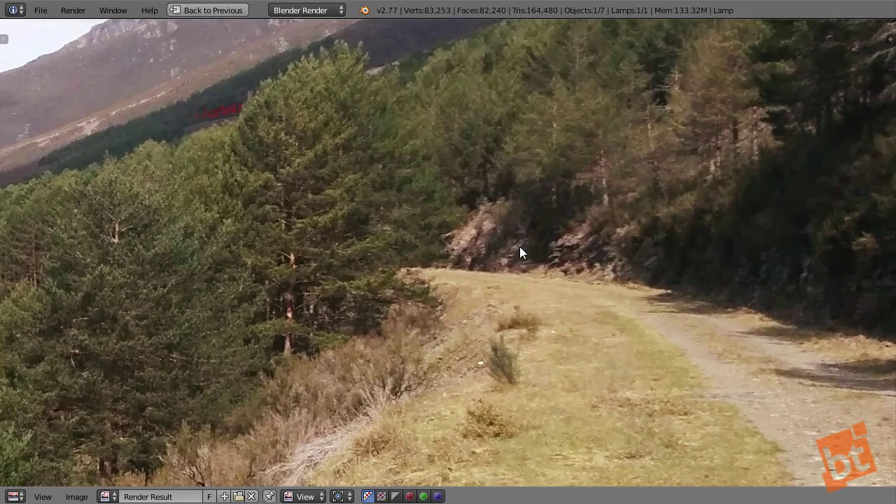
pyautogui.scroll(-3, 519, 248)
pyautogui.moveTo(516, 248)
pyautogui.mouseDown(button='middle')
pyautogui.moveTo(582, 234)
pyautogui.moveTo(590, 253)
pyautogui.moveTo(525, 236)
pyautogui.mouseUp(button='middle')
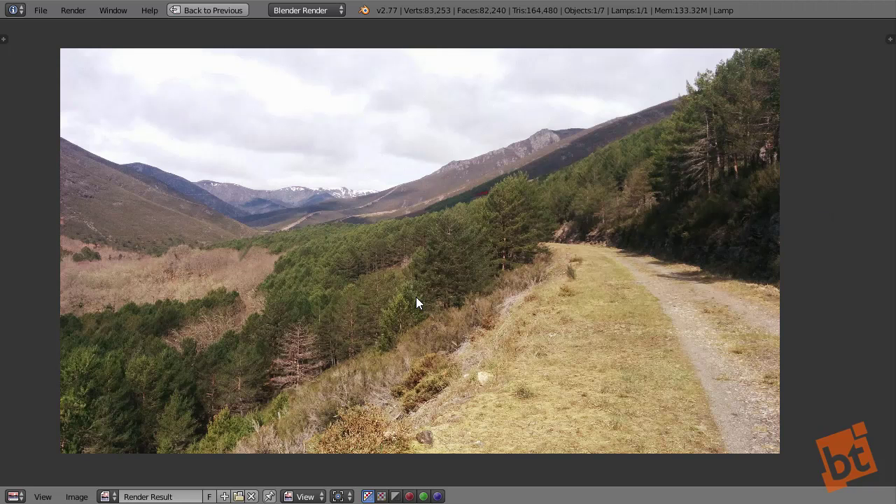
pyautogui.moveTo(416, 297); pyautogui.dragTo(419, 303, button='middle')
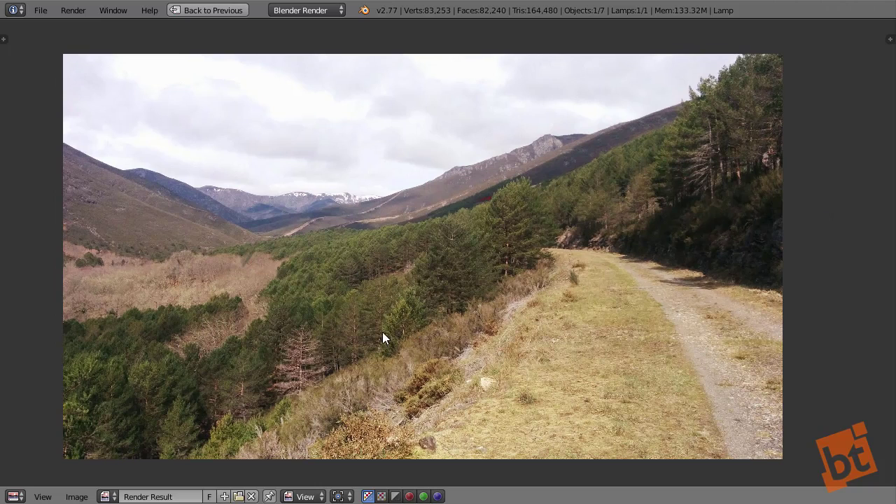
pyautogui.scroll(2, 382, 332)
pyautogui.moveTo(338, 383); pyautogui.dragTo(620, 322, button='middle')
pyautogui.scroll(1, 449, 329)
pyautogui.keyDown('shift'); pyautogui.scroll(8, 620, 323); pyautogui.keyUp('shift')
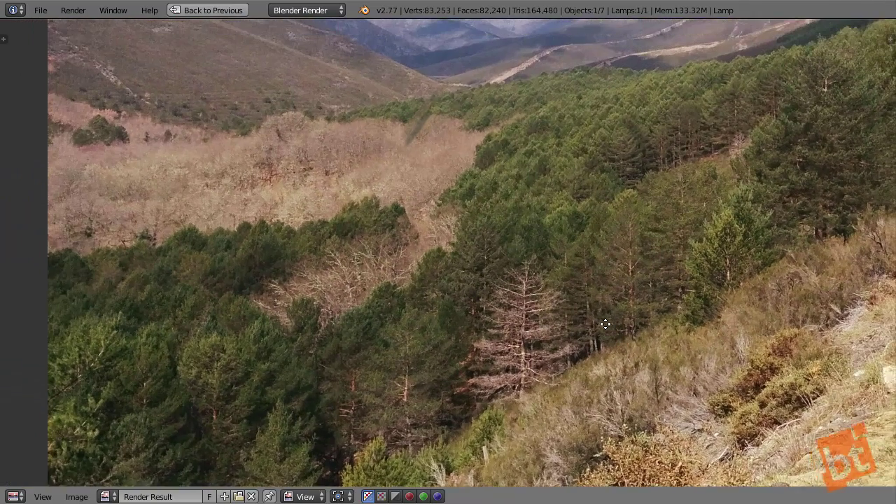
pyautogui.keyDown('shift'); pyautogui.scroll(2, 553, 316); pyautogui.keyUp('shift')
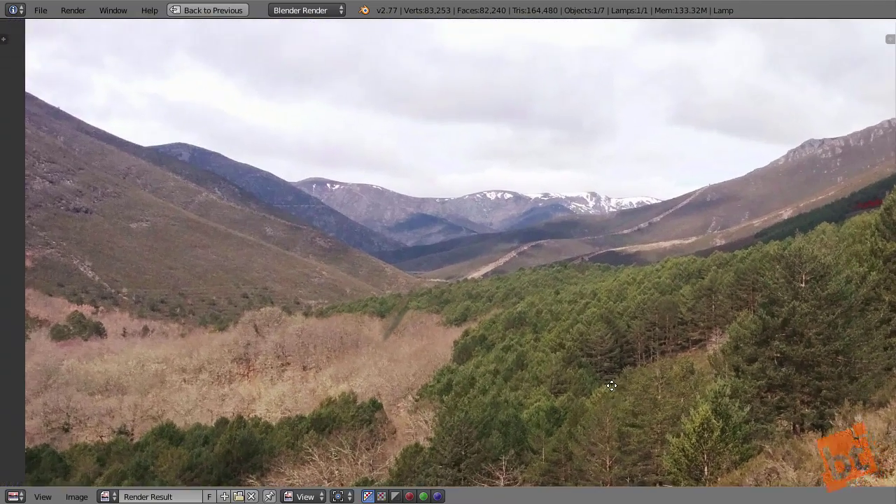
pyautogui.keyDown('shift'); pyautogui.scroll(-8, 520, 260); pyautogui.keyUp('shift')
pyautogui.scroll(1, 521, 260)
pyautogui.scroll(1, 594, 206)
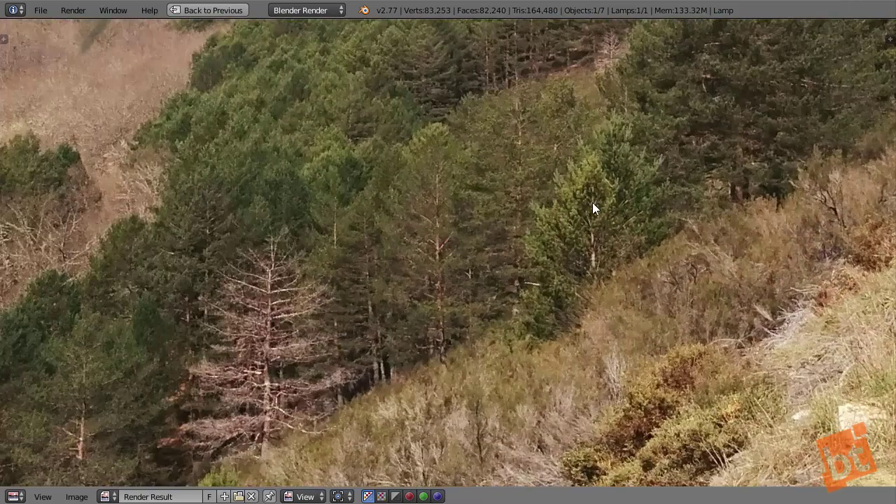
pyautogui.moveTo(594, 206); pyautogui.dragTo(576, 280, button='middle')
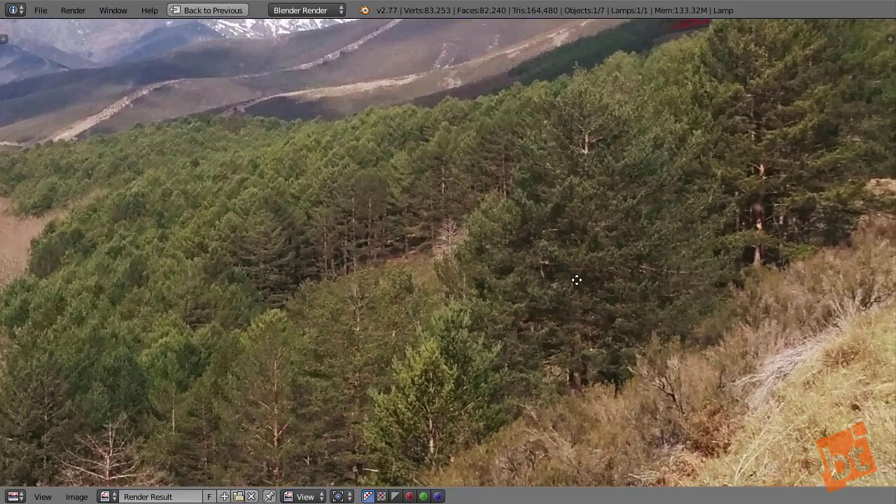
pyautogui.scroll(4, 394, 230)
pyautogui.scroll(1, 391, 260)
pyautogui.scroll(-5, 391, 255)
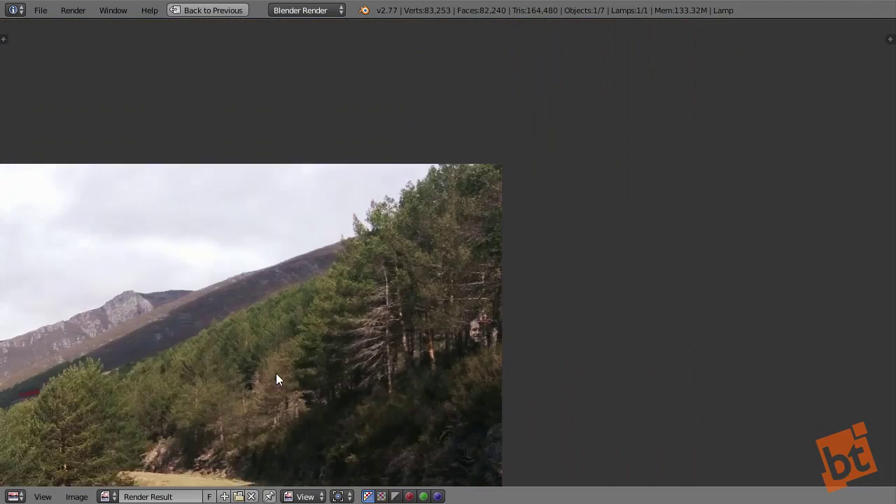
pyautogui.scroll(2, 276, 374)
pyautogui.scroll(-1, 610, 248)
pyautogui.moveTo(567, 280); pyautogui.dragTo(575, 234, button='middle')
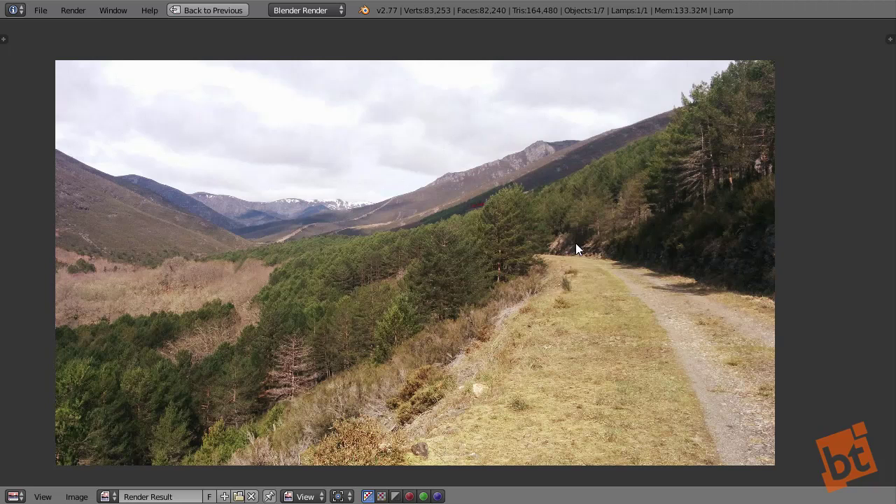
pyautogui.scroll(8, 591, 213)
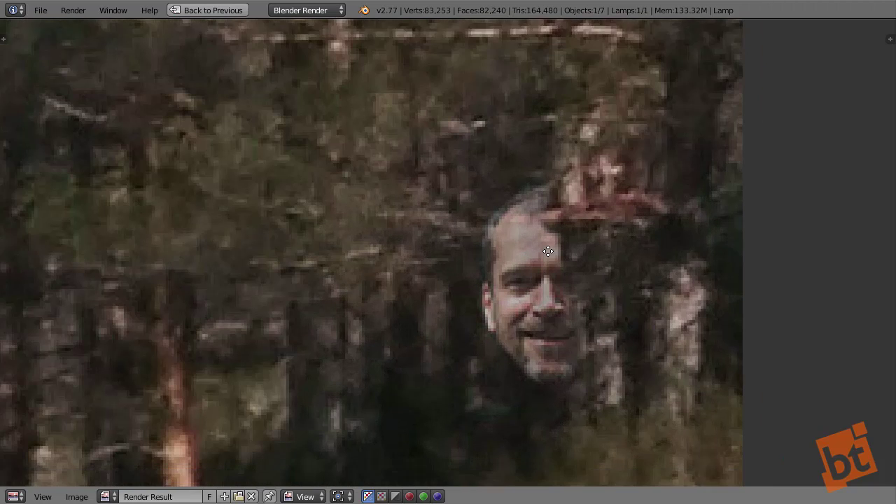
pyautogui.moveTo(549, 251); pyautogui.dragTo(526, 216, button='middle')
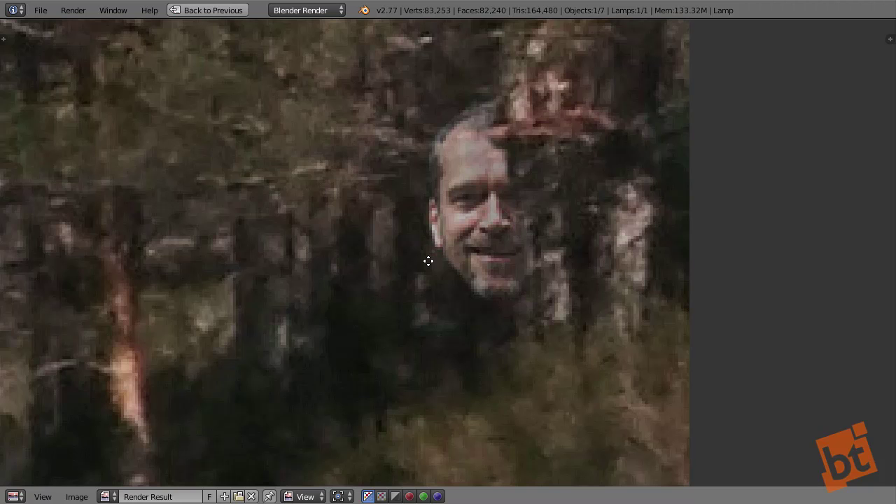
pyautogui.scroll(-6, 459, 291)
pyautogui.scroll(6, 493, 308)
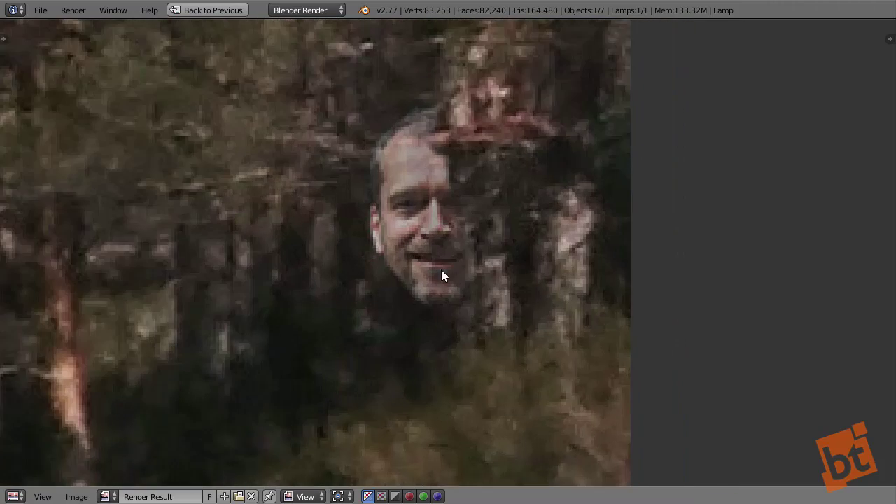
pyautogui.moveTo(441, 274); pyautogui.dragTo(428, 322, button='middle')
pyautogui.scroll(-7, 380, 326)
pyautogui.scroll(-7, 380, 331)
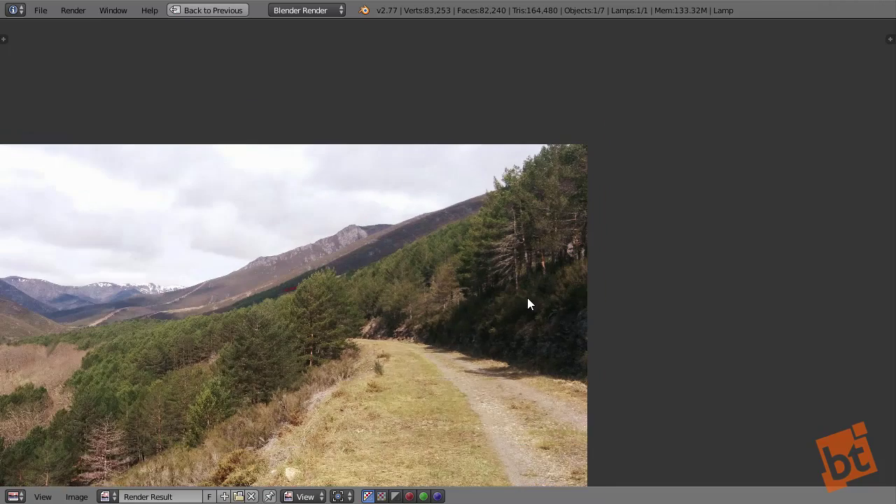
pyautogui.moveTo(527, 298); pyautogui.dragTo(626, 245, button='middle')
pyautogui.keyDown('ctrl'); pyautogui.moveTo(430, 134); pyautogui.dragTo(430, 162, button='middle'); pyautogui.keyUp('ctrl')
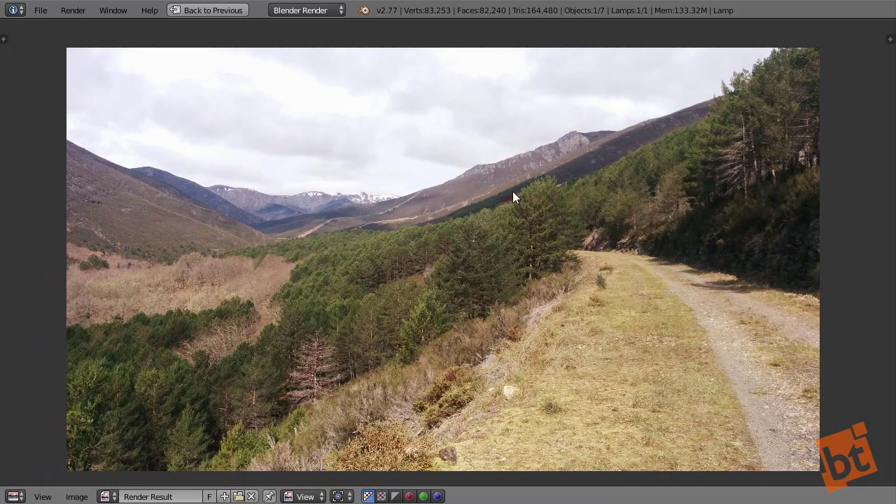
pyautogui.scroll(10, 511, 195)
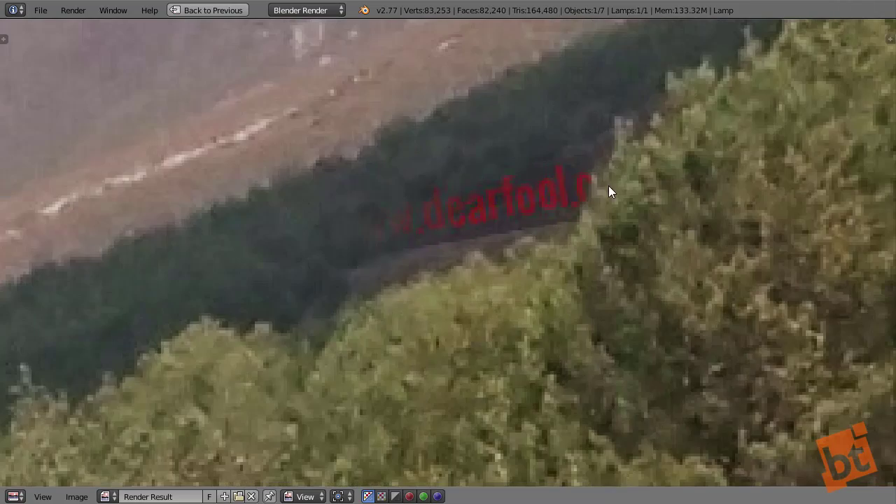
pyautogui.scroll(-8, 366, 263)
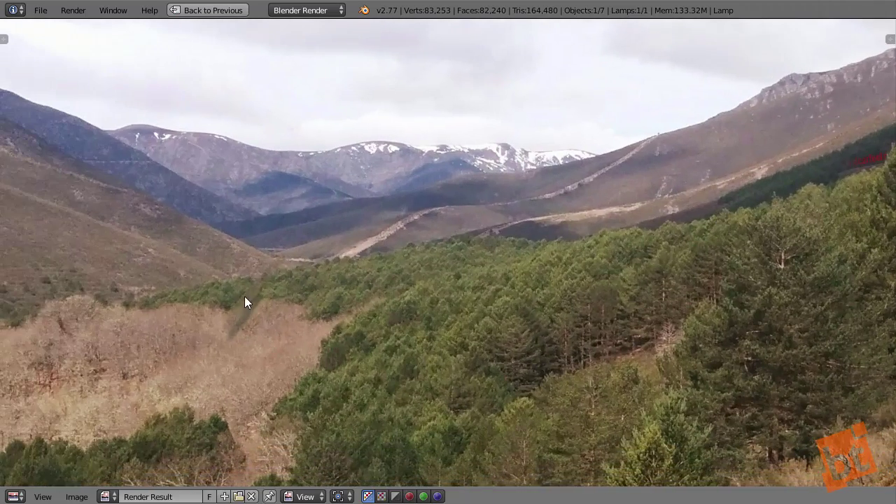
pyautogui.scroll(-3, 482, 312)
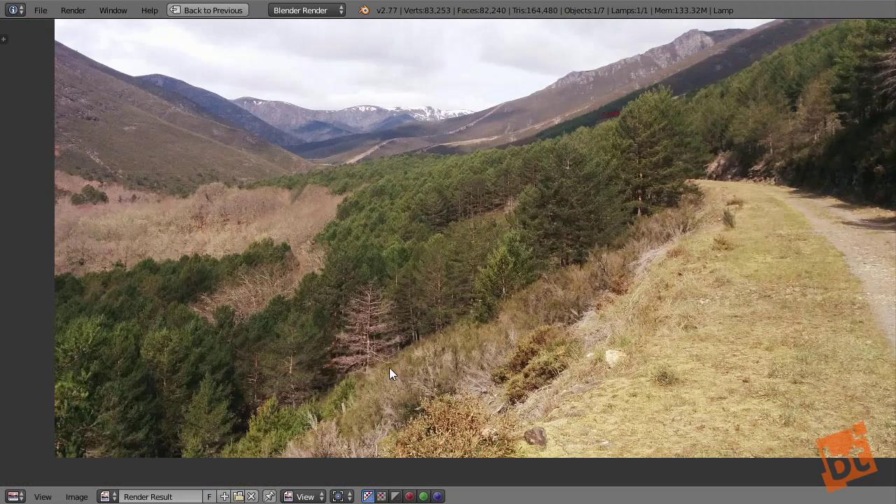
pyautogui.scroll(-3, 477, 321)
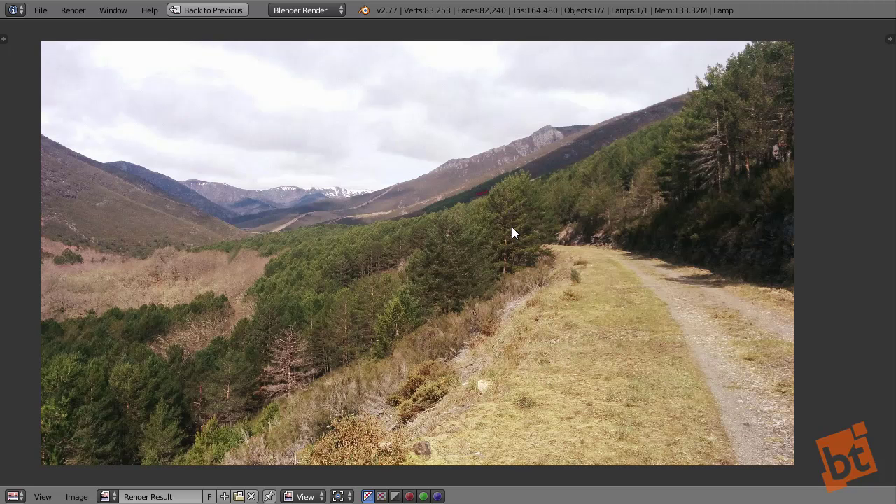
pyautogui.moveTo(525, 301); pyautogui.dragTo(519, 301, button='middle')
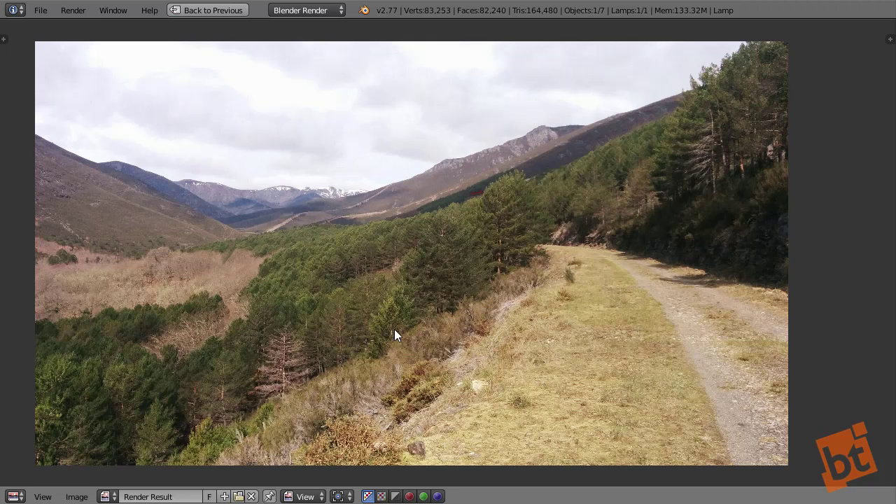
pyautogui.moveTo(586, 330); pyautogui.dragTo(635, 320, button='middle')
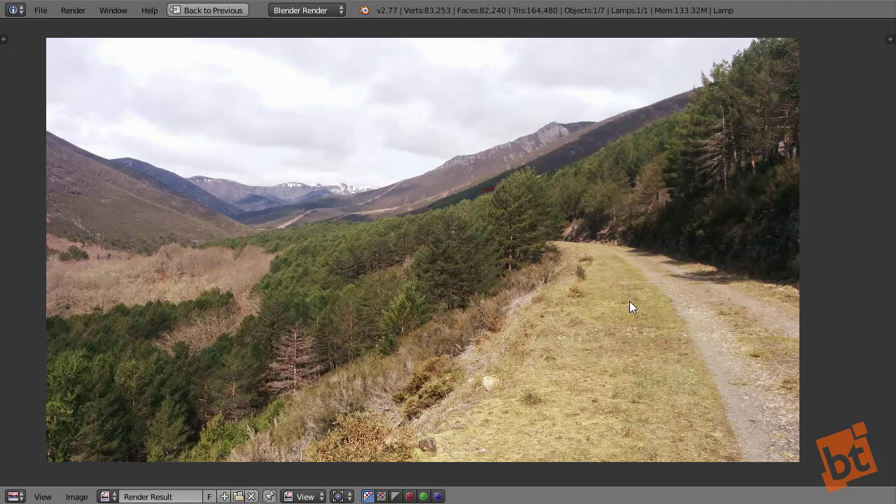